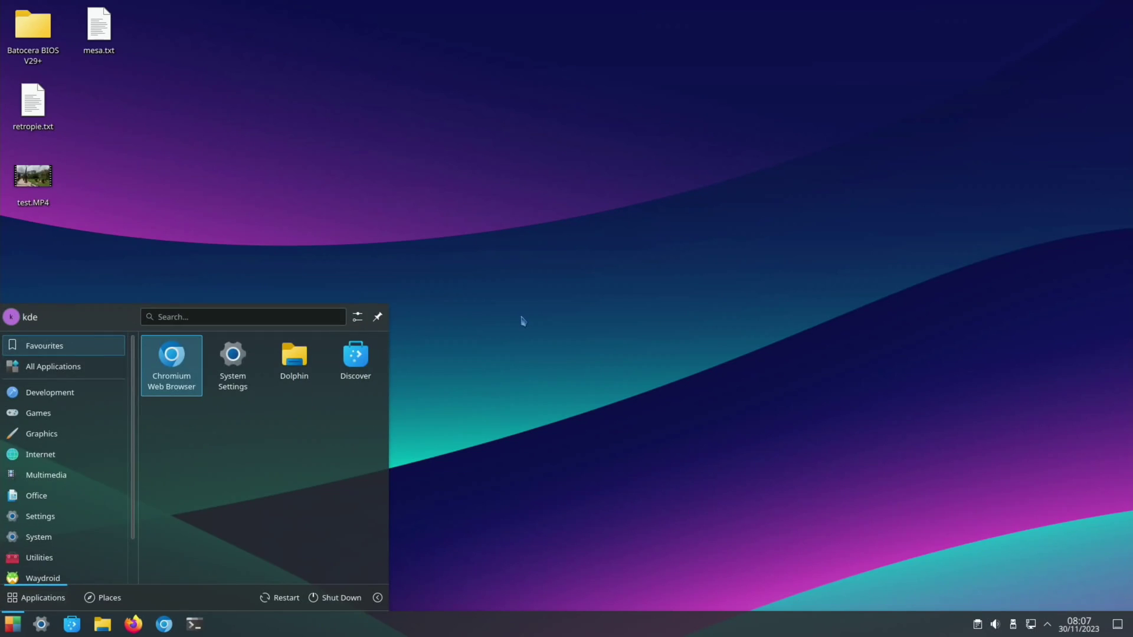
Launch Raspberry Pi Imager and choose Raspberry Pi 5 with Raspberry Pi OS (64-bit).
{"action": "type", "text": "image"}
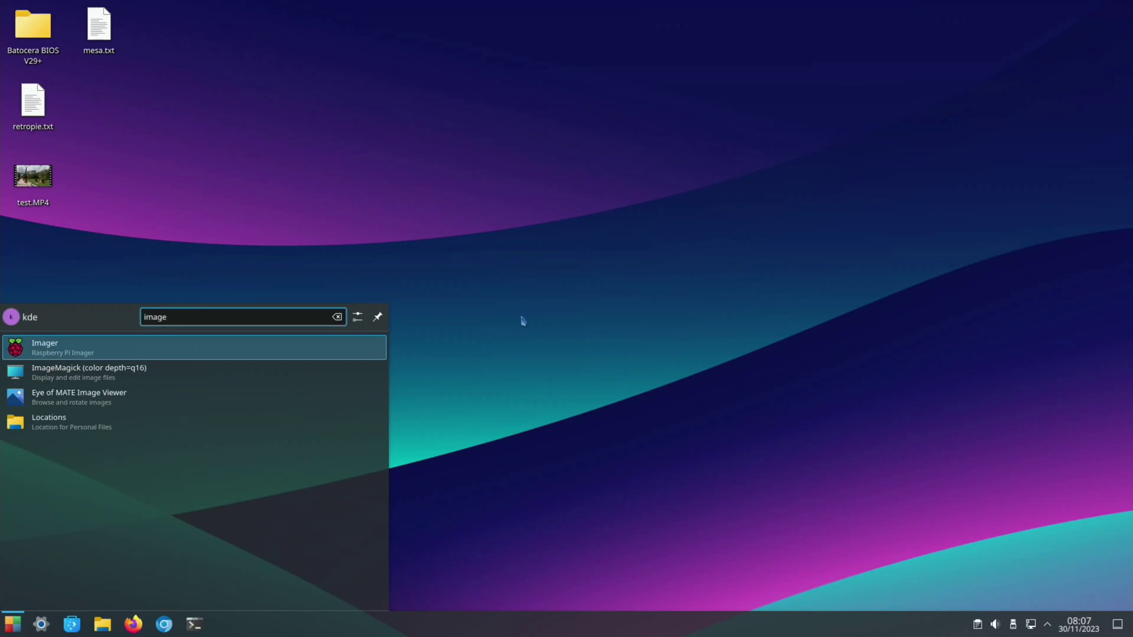
{"action": "key", "text": "Return"}
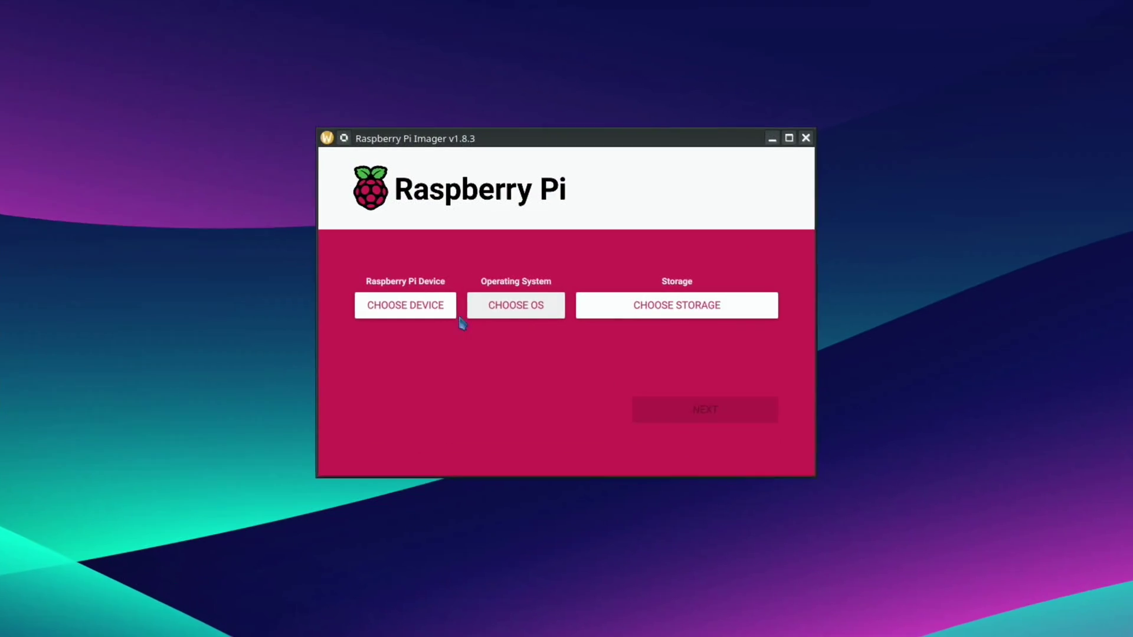
{"action": "left_click", "coordinate": [455, 315]}
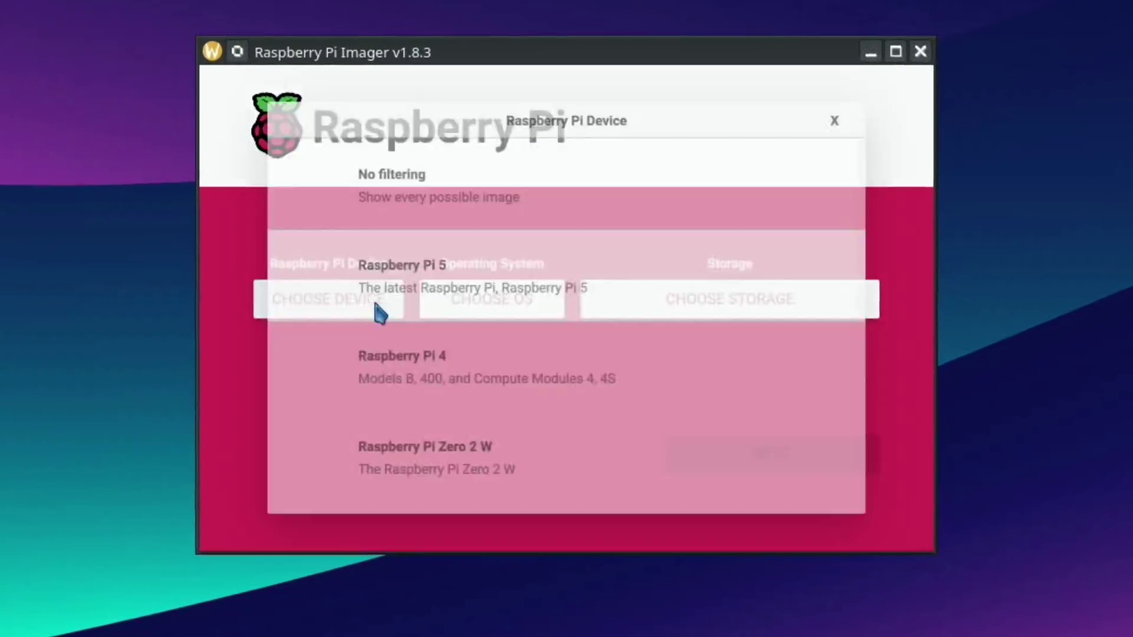
{"action": "left_click", "coordinate": [470, 305]}
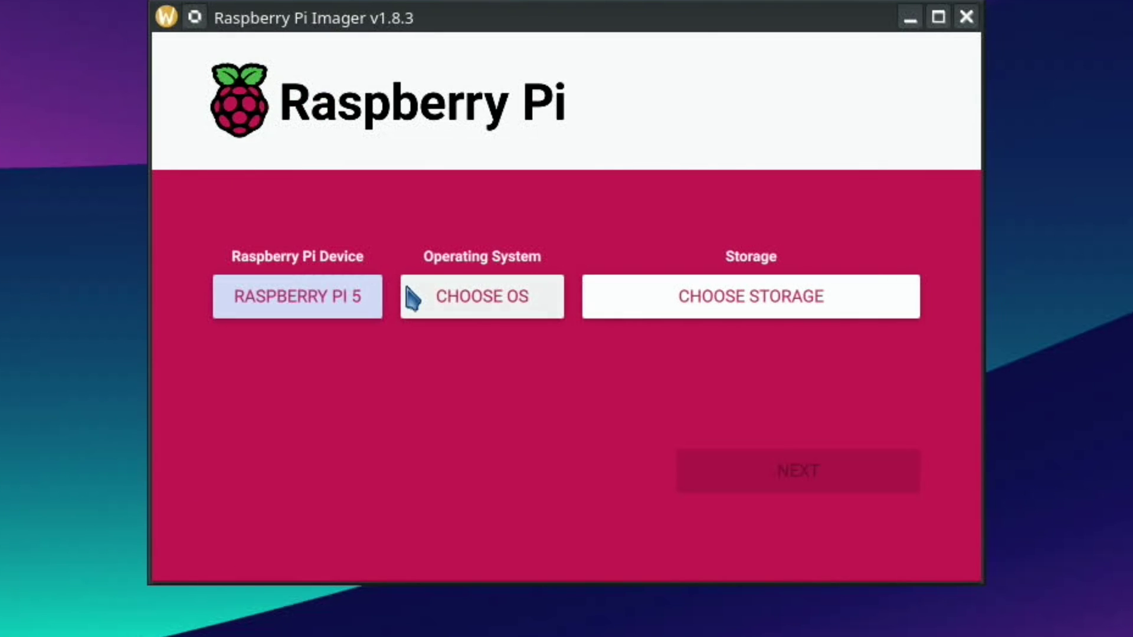
{"action": "left_click", "coordinate": [459, 306]}
{"action": "scroll", "coordinate": [470, 316], "scroll_direction": "down", "scroll_amount": 5}
{"action": "scroll", "coordinate": [470, 319], "scroll_direction": "up", "scroll_amount": 5}
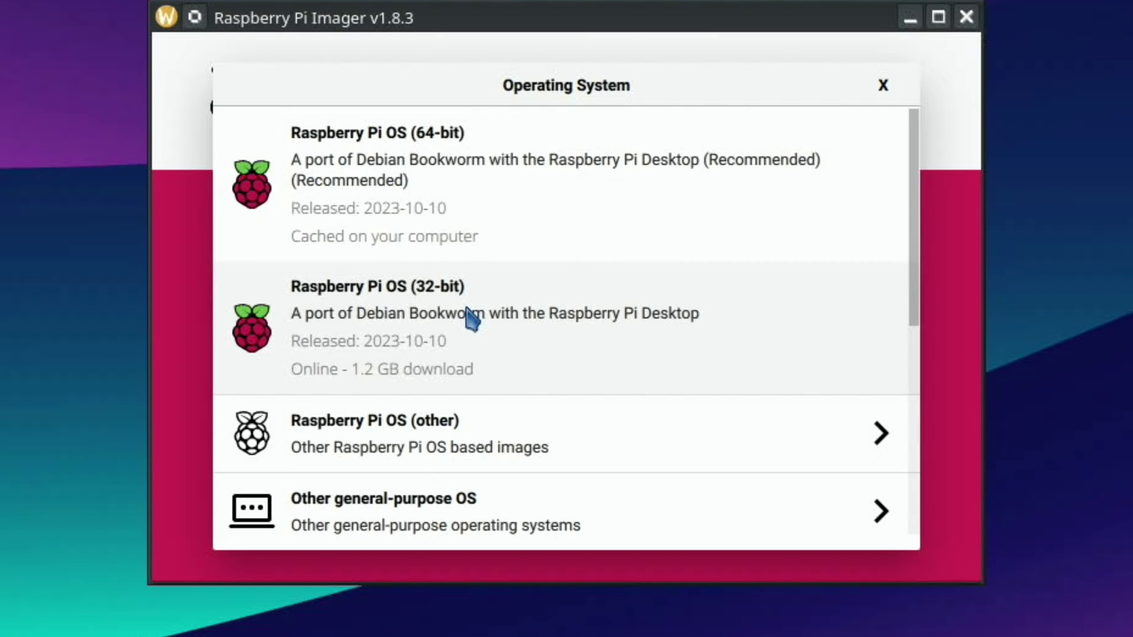
{"action": "left_click", "coordinate": [415, 158]}
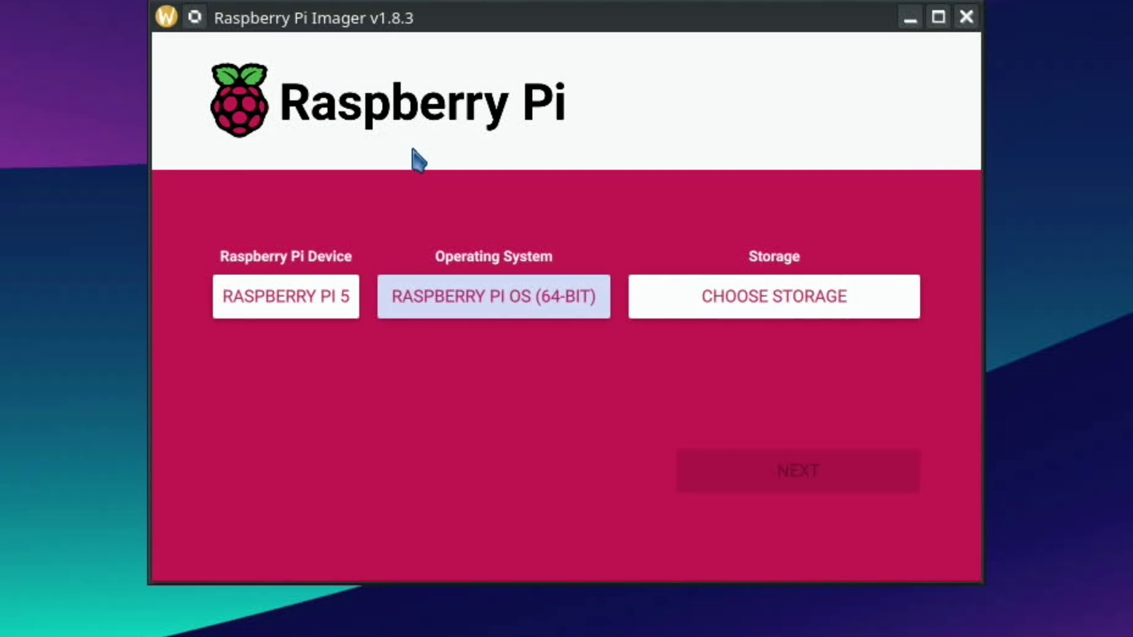
Target the internal SD card reader and continue without OS customisation.
{"action": "left_click", "coordinate": [696, 314]}
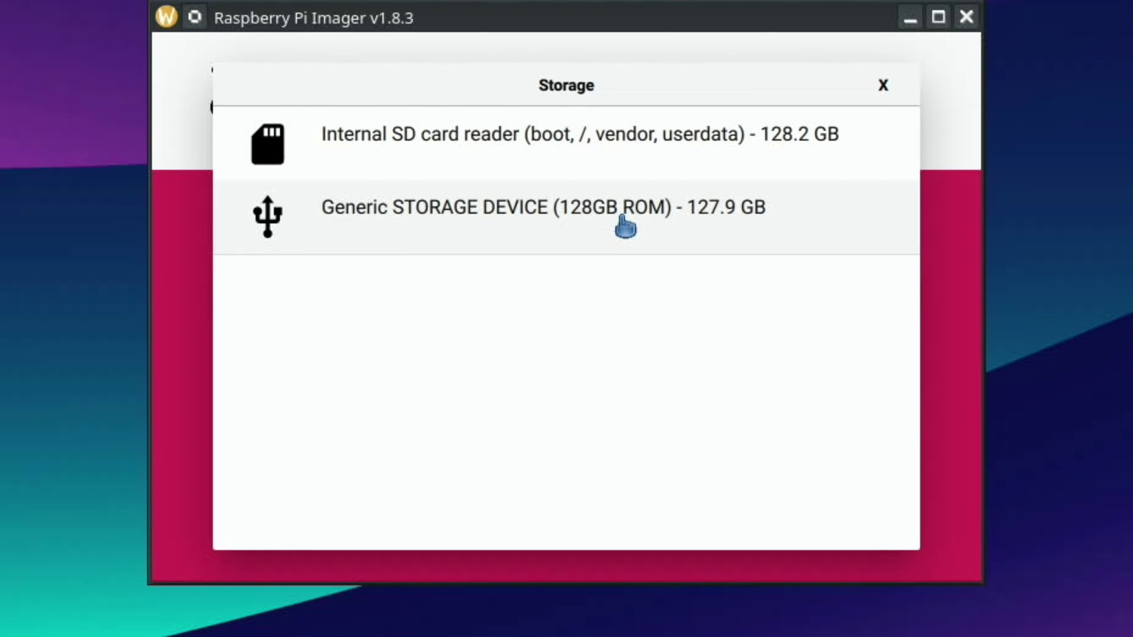
{"action": "left_click", "coordinate": [561, 148]}
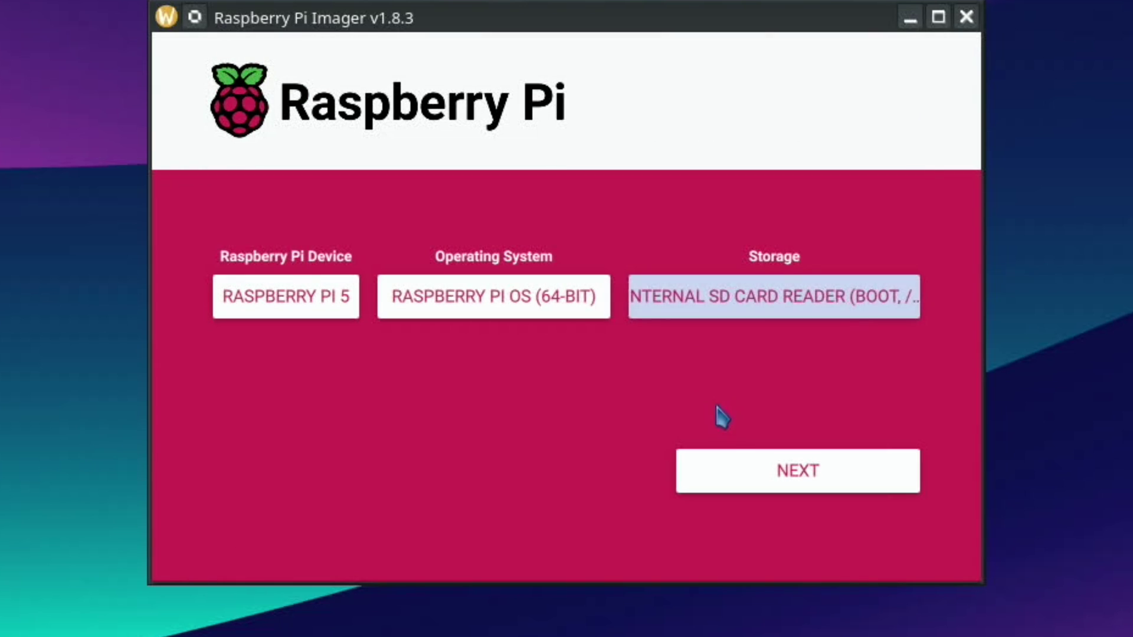
{"action": "left_click", "coordinate": [753, 481]}
{"action": "left_click", "coordinate": [807, 382]}
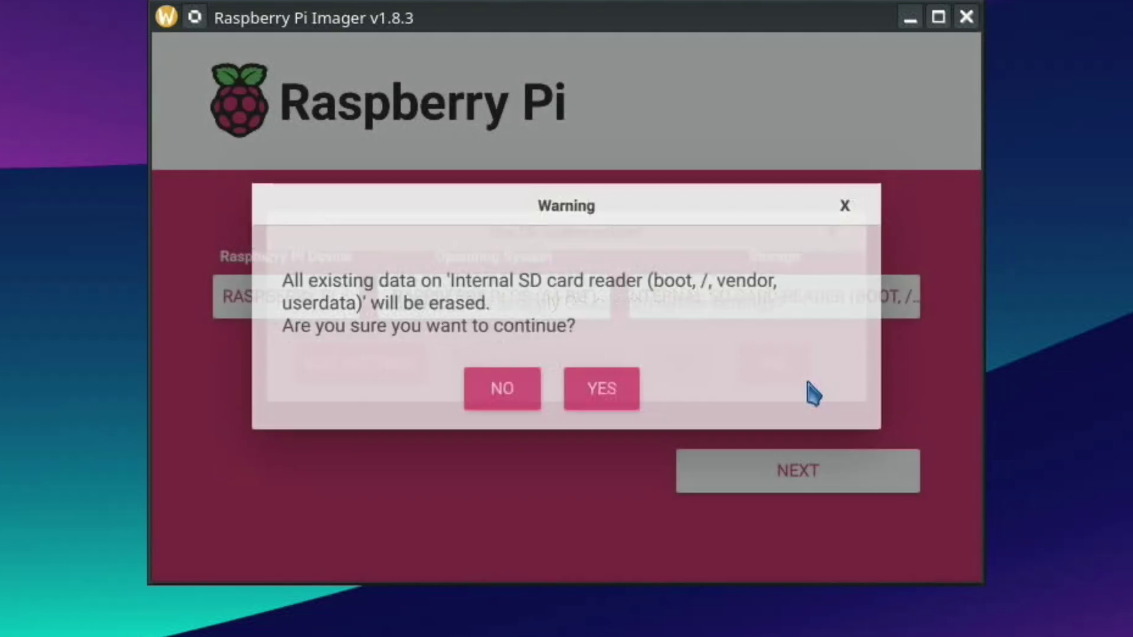
Confirm erasing the SD card, then restart the Pi into its desktop after setup completes.
{"action": "left_click", "coordinate": [636, 389]}
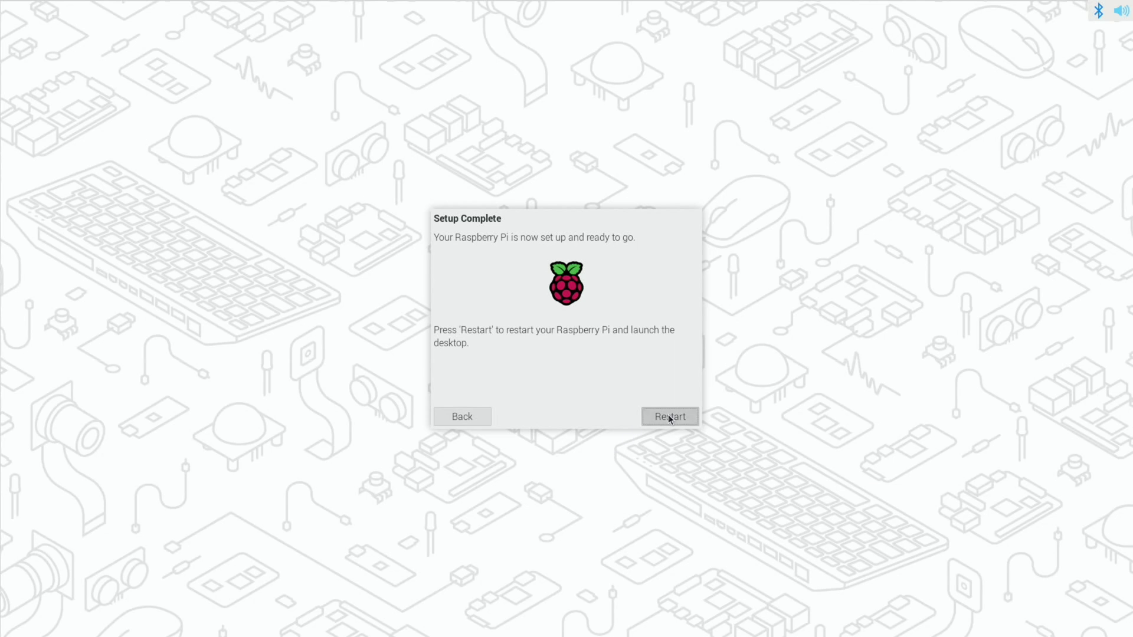
{"action": "left_click", "coordinate": [668, 415]}
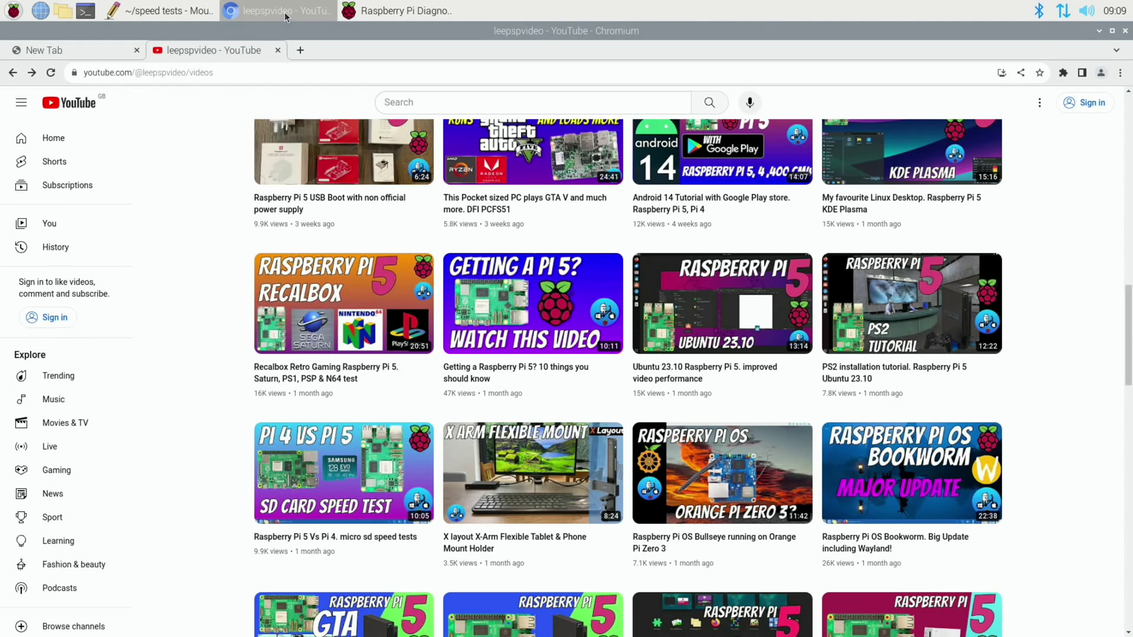
Scroll through the speed tests file in Mousepad, then view rpdiags.txt with its 53498 KB/sec result.
{"action": "left_click", "coordinate": [161, 12]}
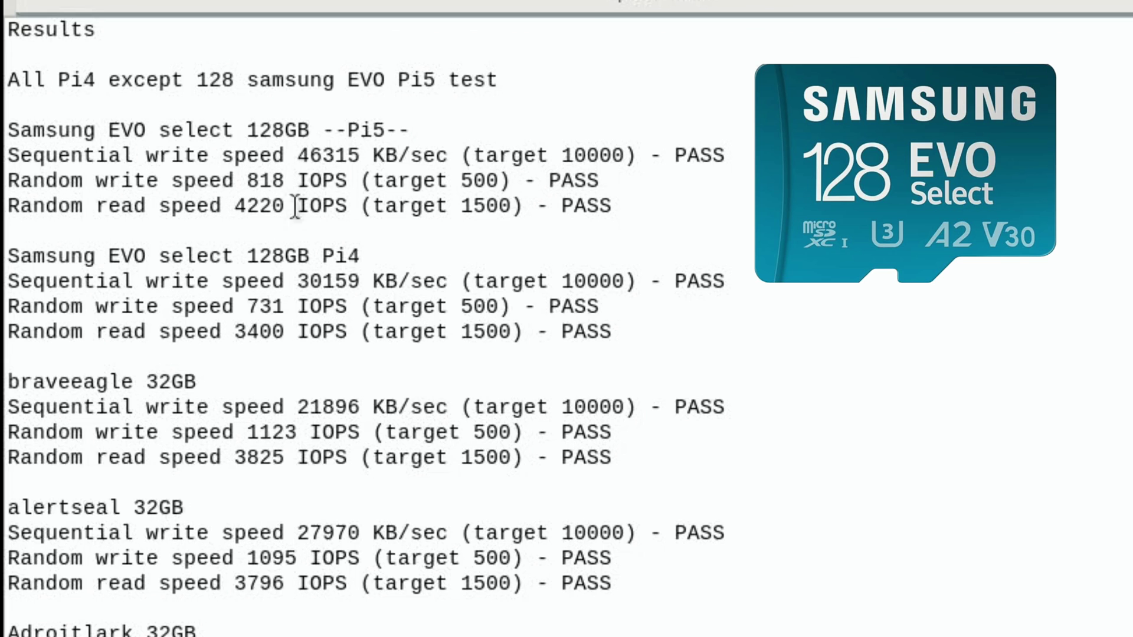
{"action": "scroll", "coordinate": [269, 500], "scroll_direction": "down", "scroll_amount": 3}
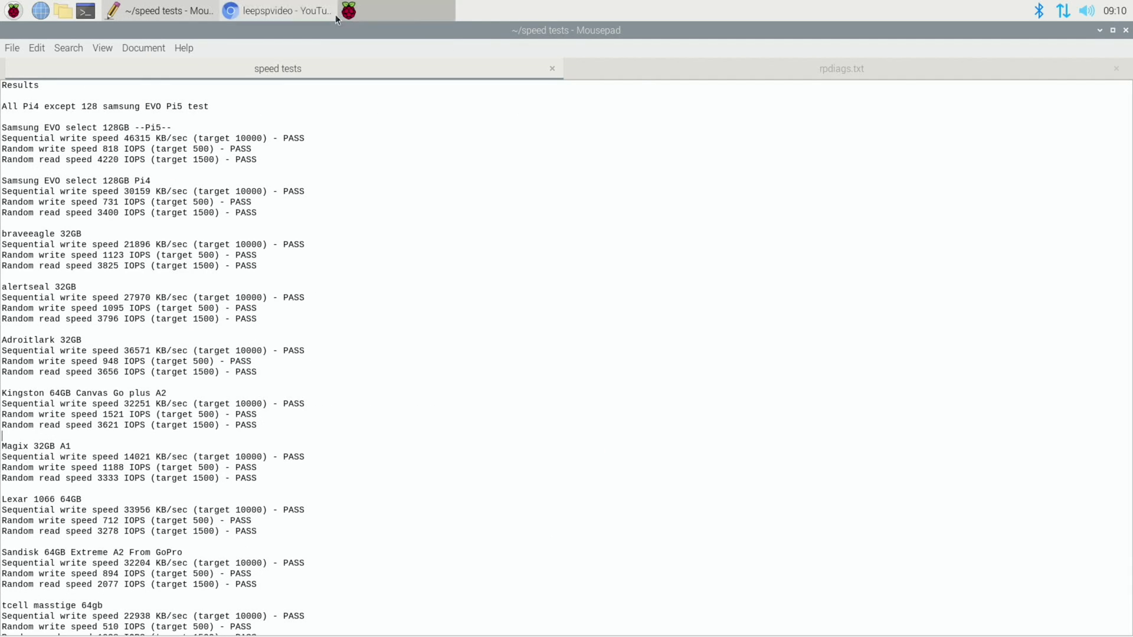
{"action": "left_click", "coordinate": [638, 76]}
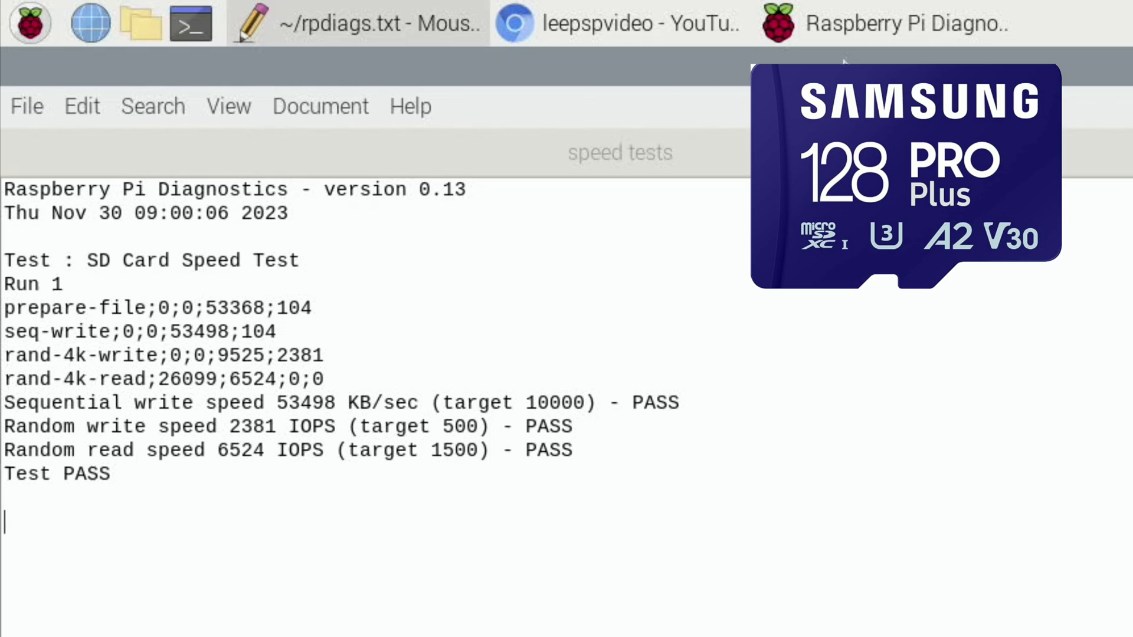
Reset and rerun the Diagnostics SD card speed test, opening the 55727 KB/sec log in Mousepad.
{"action": "left_click", "coordinate": [862, 30]}
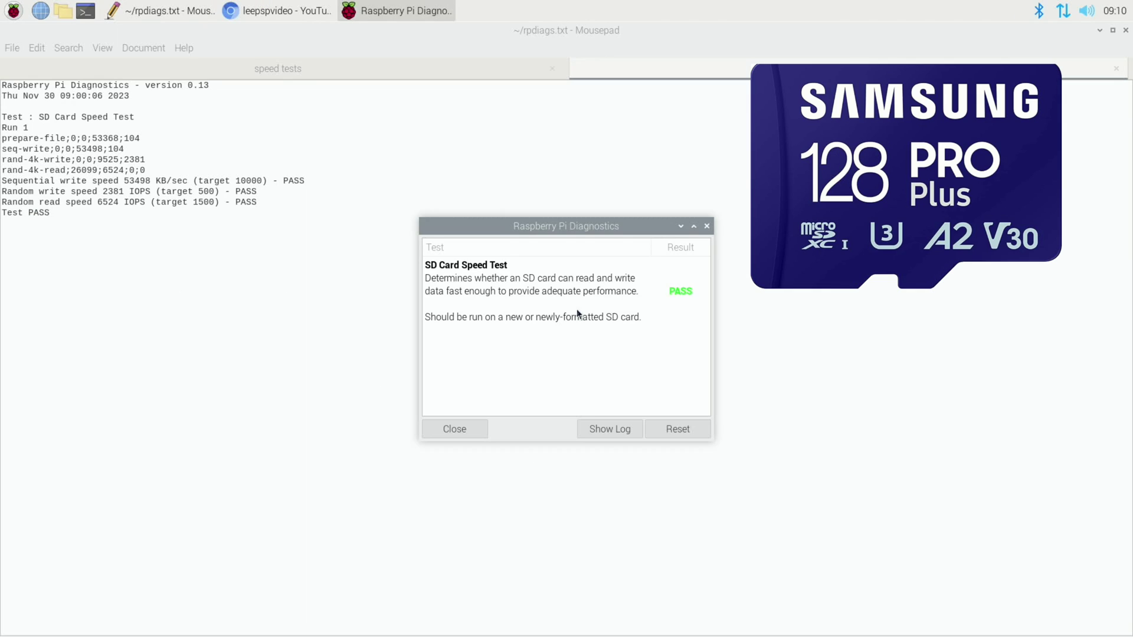
{"action": "left_click", "coordinate": [684, 430]}
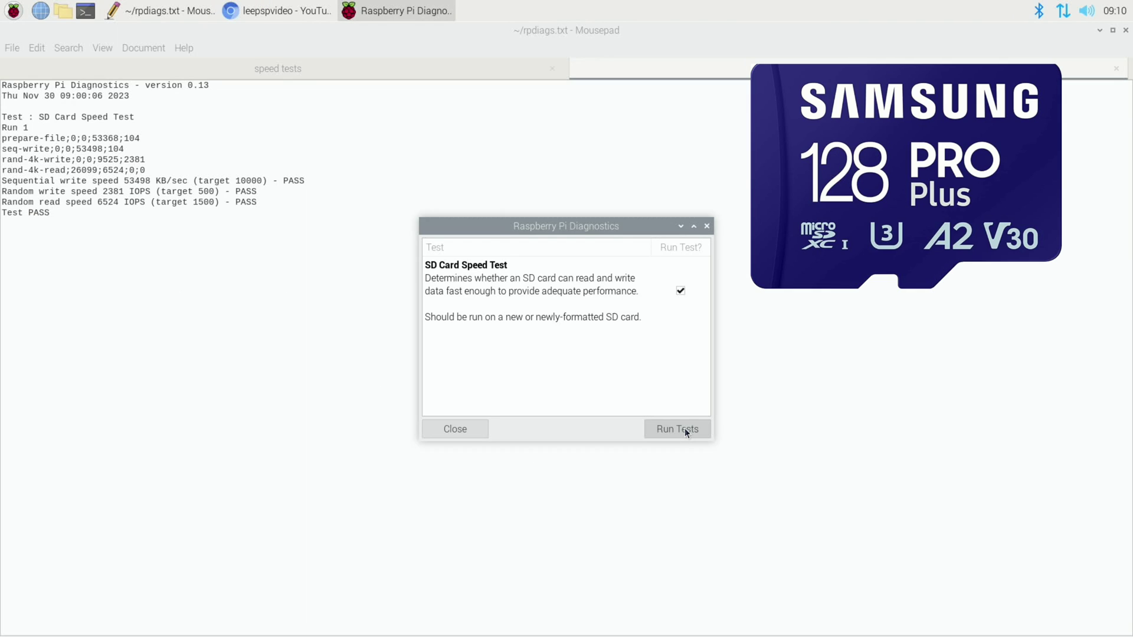
{"action": "left_click", "coordinate": [685, 427]}
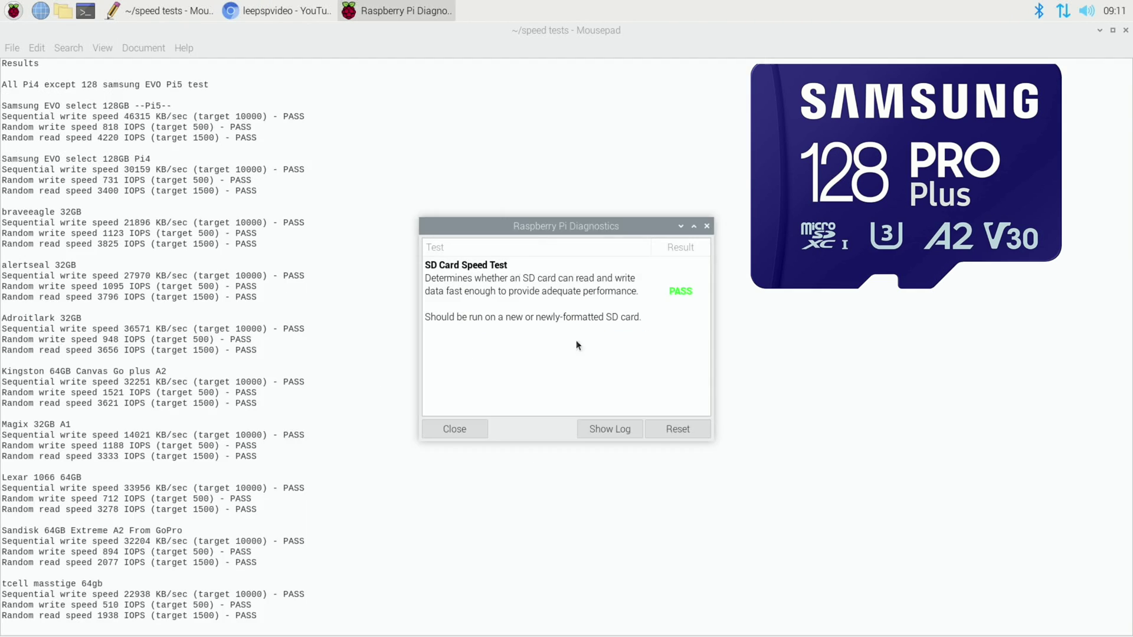
{"action": "left_click", "coordinate": [615, 427]}
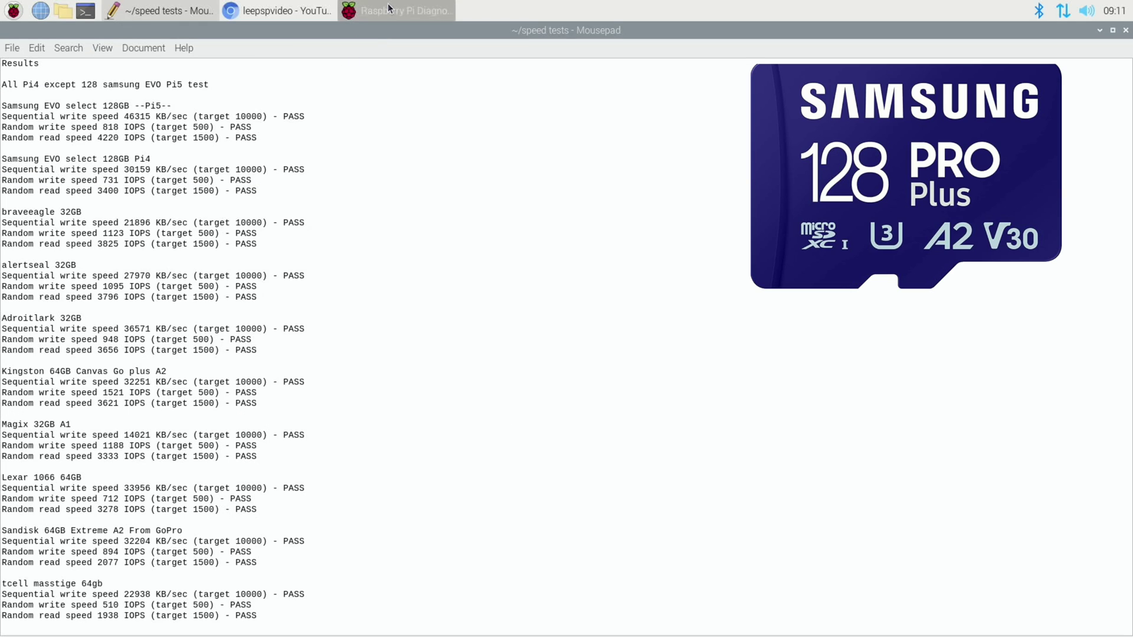
{"action": "left_click", "coordinate": [388, 7]}
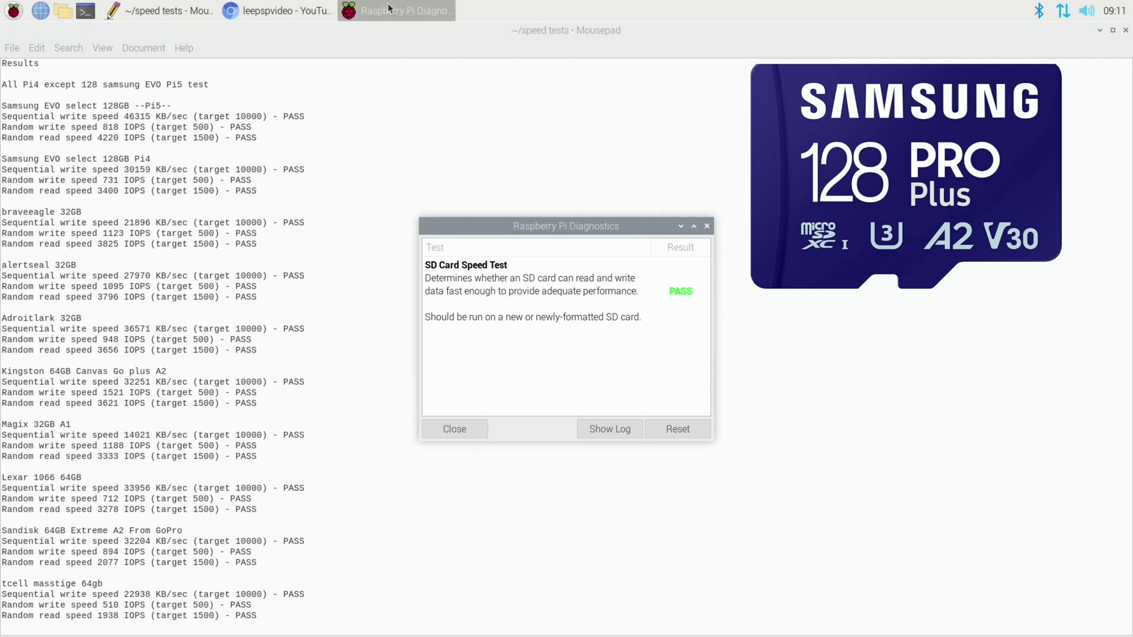
Run the SD card test again, then delete the 53806 and 53498 KB/sec runs, keeping 55727.
{"action": "left_click", "coordinate": [679, 426]}
{"action": "left_click", "coordinate": [653, 429]}
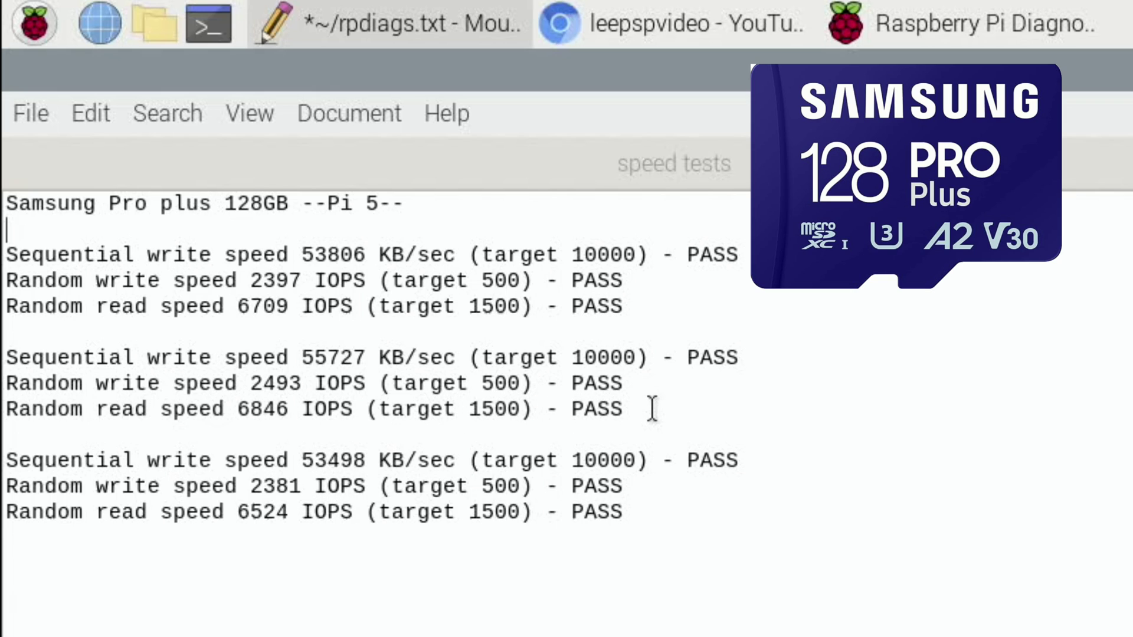
{"action": "left_click_drag", "start_coordinate": [652, 408], "coordinate": [12, 340]}
{"action": "left_click_drag", "start_coordinate": [728, 295], "coordinate": [4, 255]}
{"action": "key", "text": "BackSpace"}
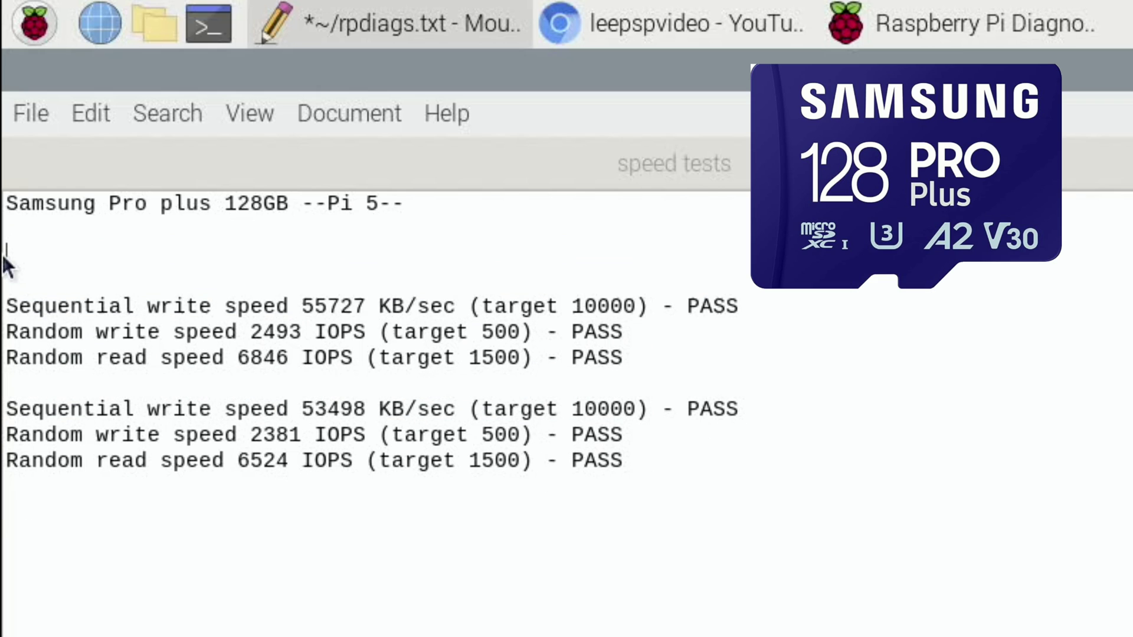
{"action": "left_click", "coordinate": [672, 475]}
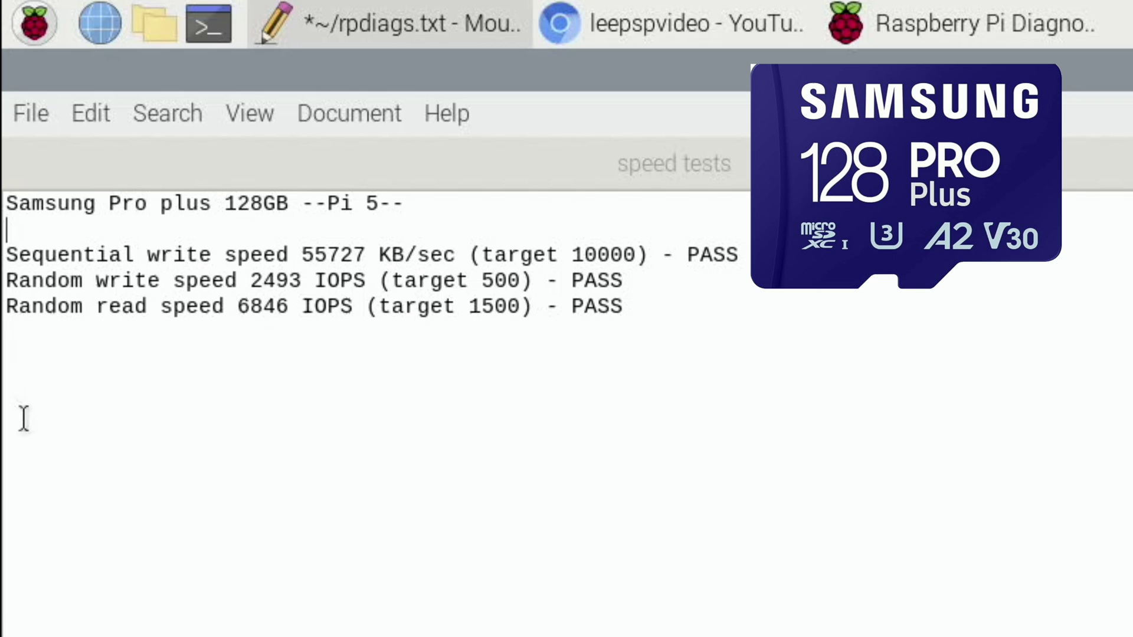
{"action": "left_click_drag", "start_coordinate": [645, 311], "coordinate": [61, 194]}
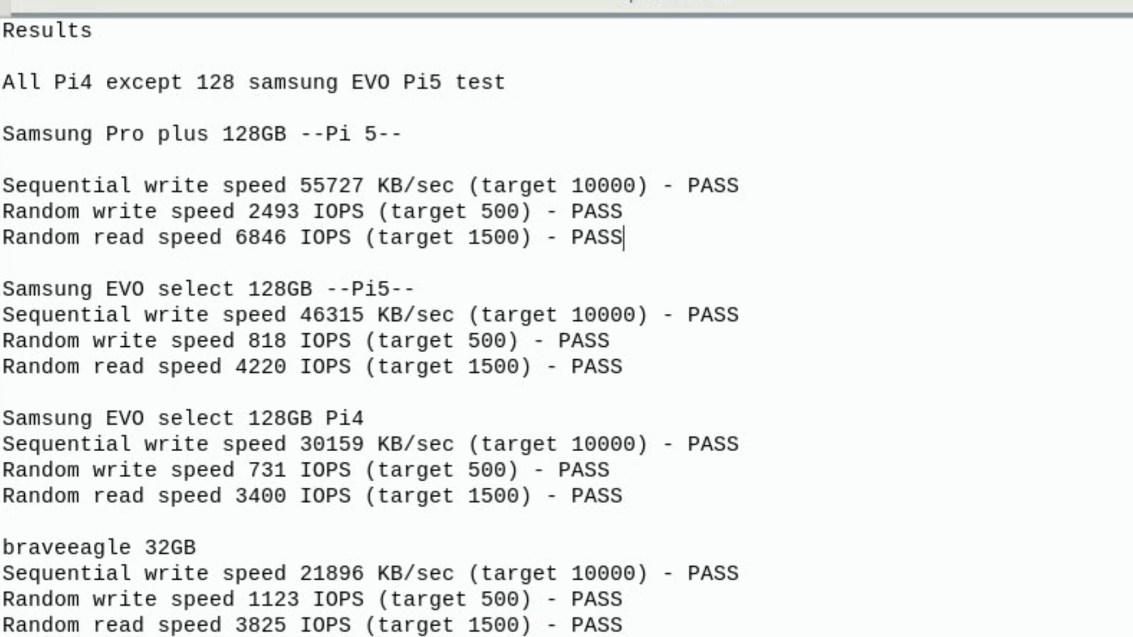
Cut the Kingston 64GB Canvas Go plus A2 results block to move it.
{"action": "right_click", "coordinate": [39, 347]}
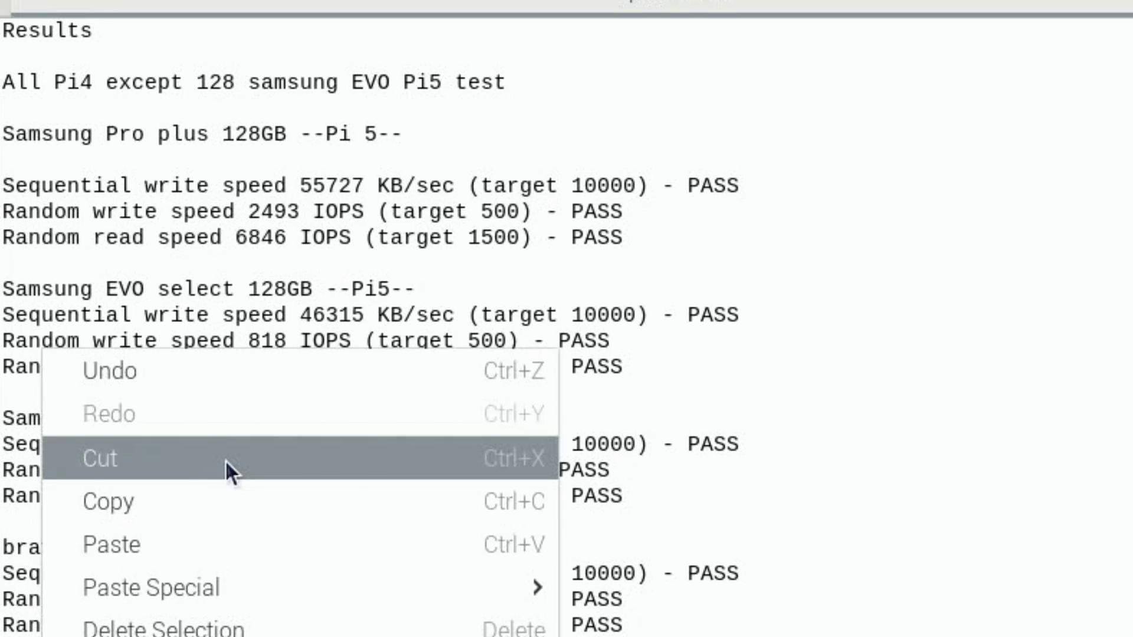
{"action": "left_click", "coordinate": [225, 459]}
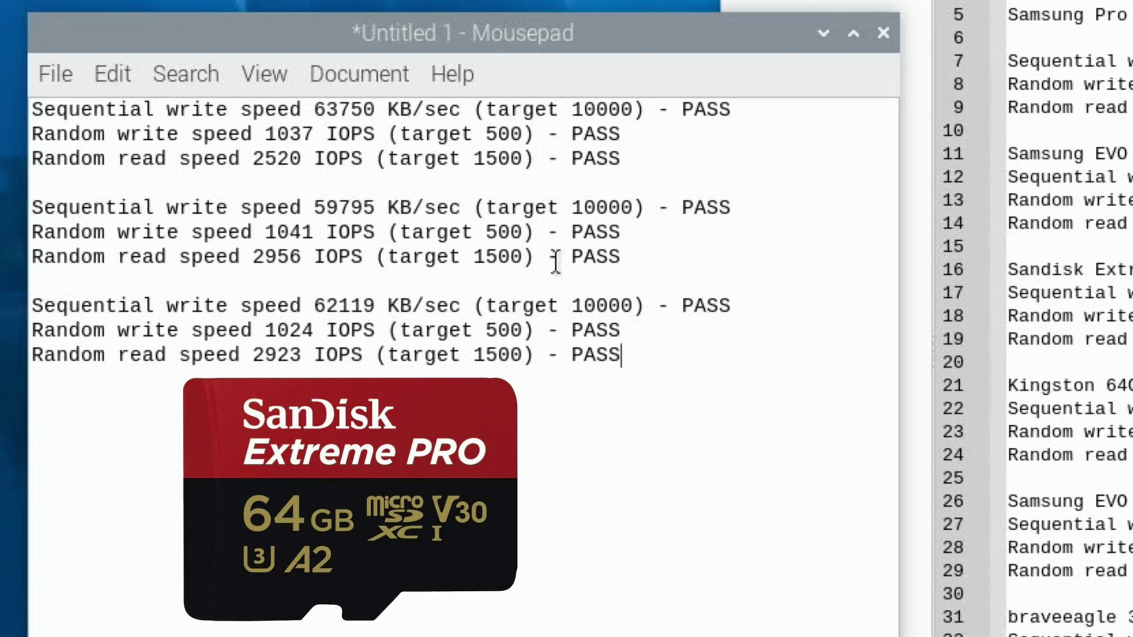
Select and copy the 59795 KB/sec run's three result lines.
{"action": "left_click_drag", "start_coordinate": [632, 260], "coordinate": [27, 203]}
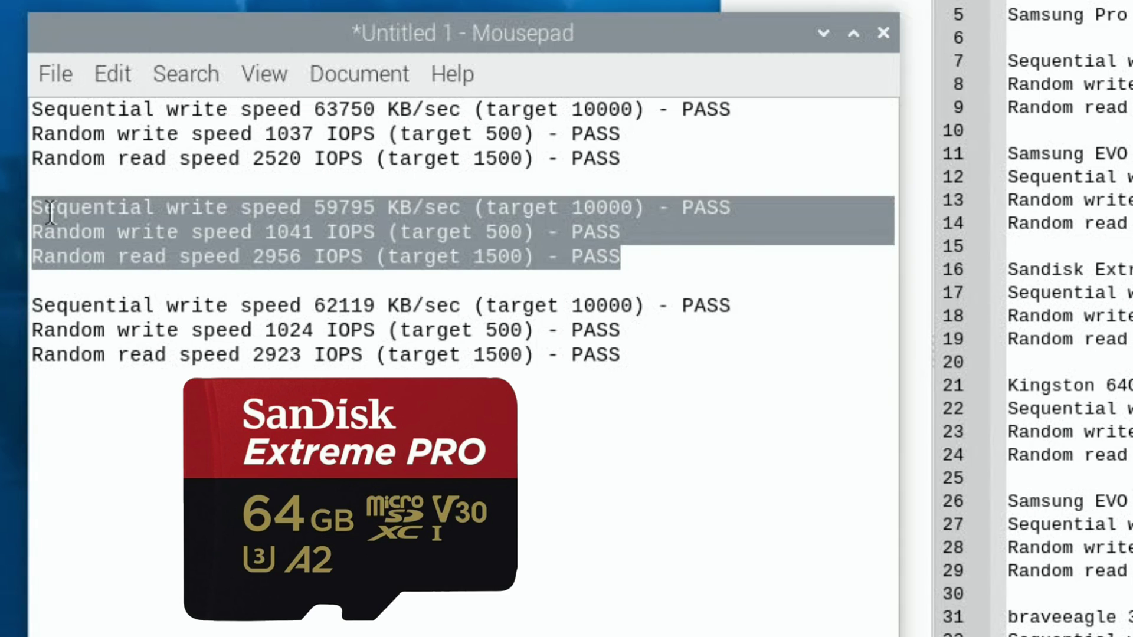
{"action": "right_click", "coordinate": [51, 210]}
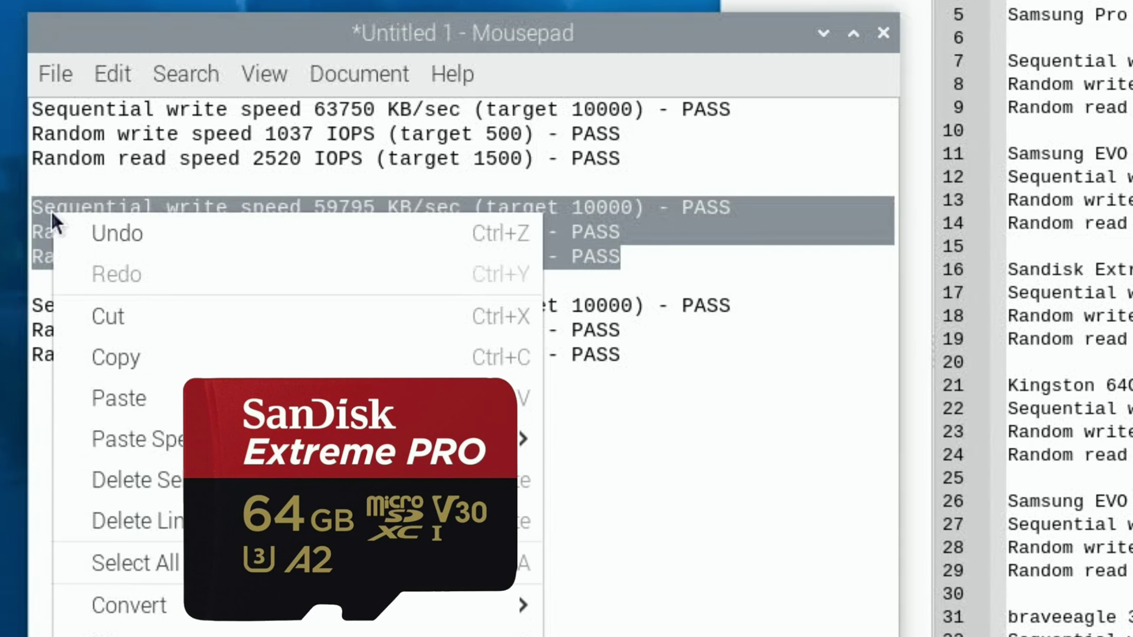
{"action": "left_click", "coordinate": [86, 351]}
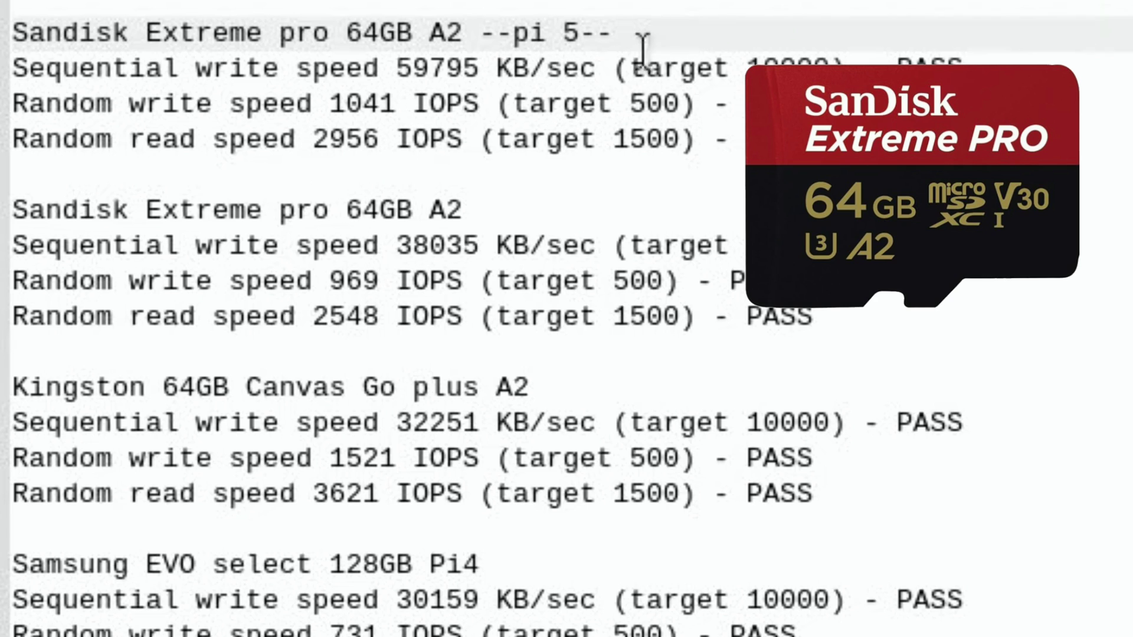
Append the word 'used' after '--pi 5--' on the Sandisk Extreme pro heading.
{"action": "type", "text": "used"}
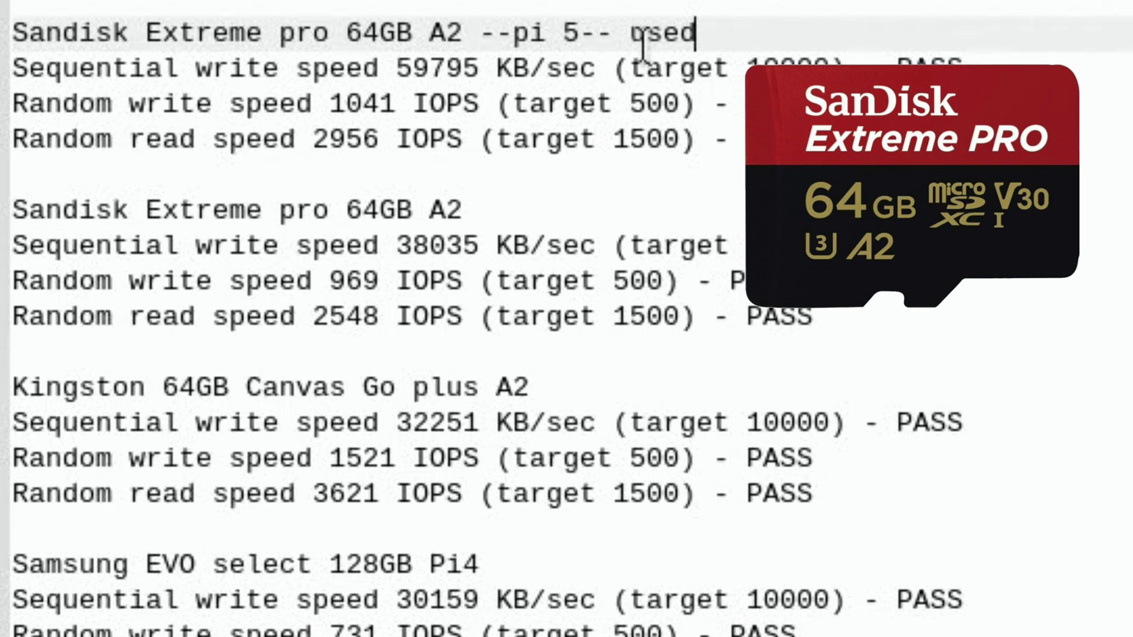